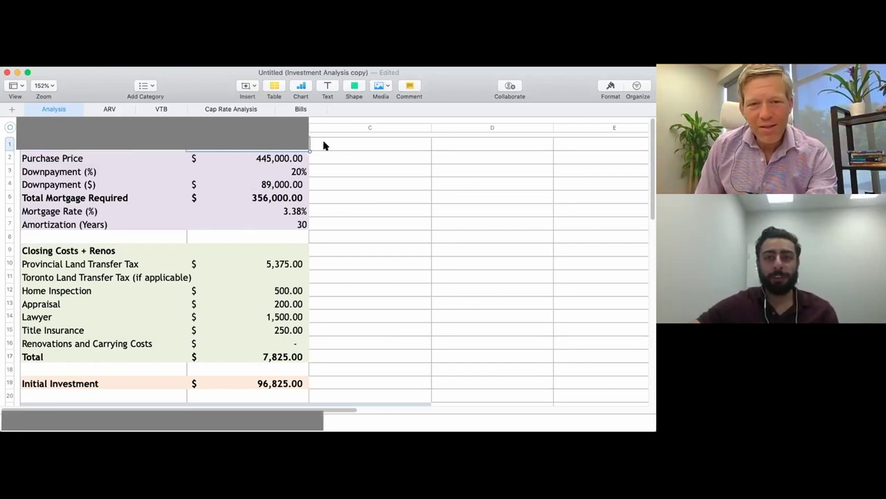
Review the purchase price, dollar downpayment, total mortgage required and mortgage rate cells in the Analysis sheet's purchase section
{"action": "scroll", "coordinate": [337, 168], "scroll_direction": "down", "scroll_amount": 2}
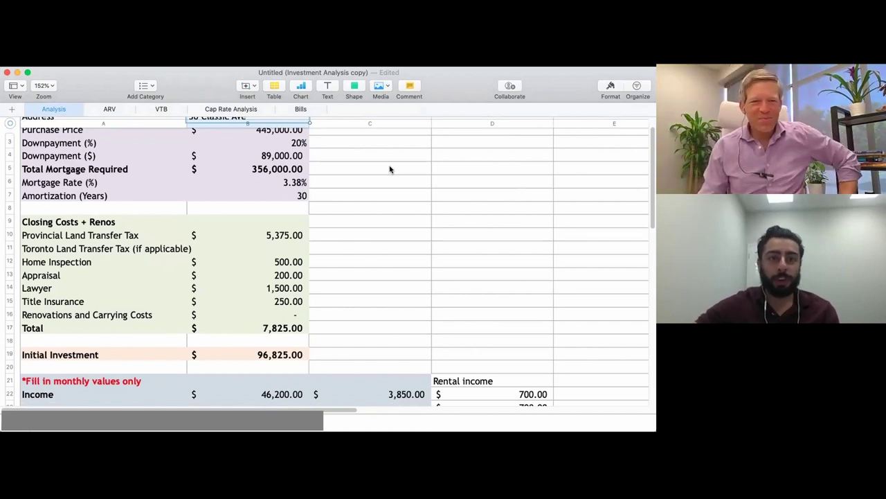
{"action": "left_click", "coordinate": [283, 134]}
{"action": "left_click", "coordinate": [291, 155]}
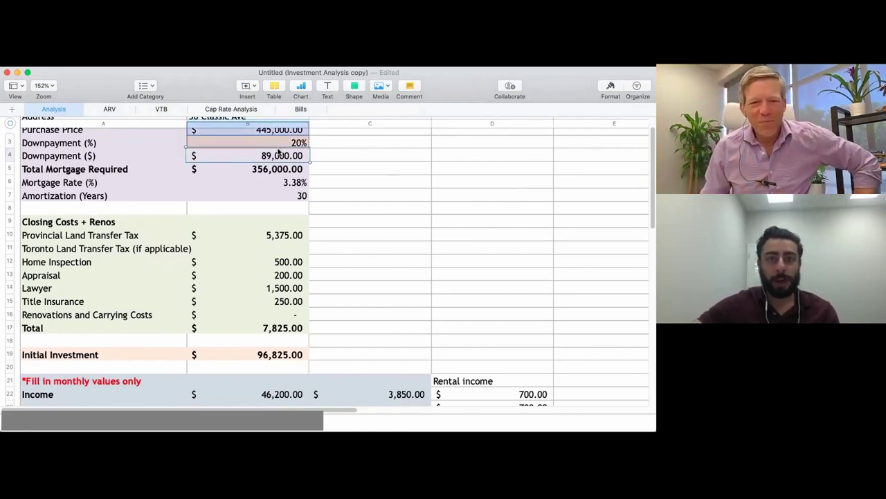
{"action": "scroll", "coordinate": [262, 183], "scroll_direction": "down", "scroll_amount": 1}
{"action": "left_click", "coordinate": [217, 171]}
{"action": "scroll", "coordinate": [269, 174], "scroll_direction": "down", "scroll_amount": 1}
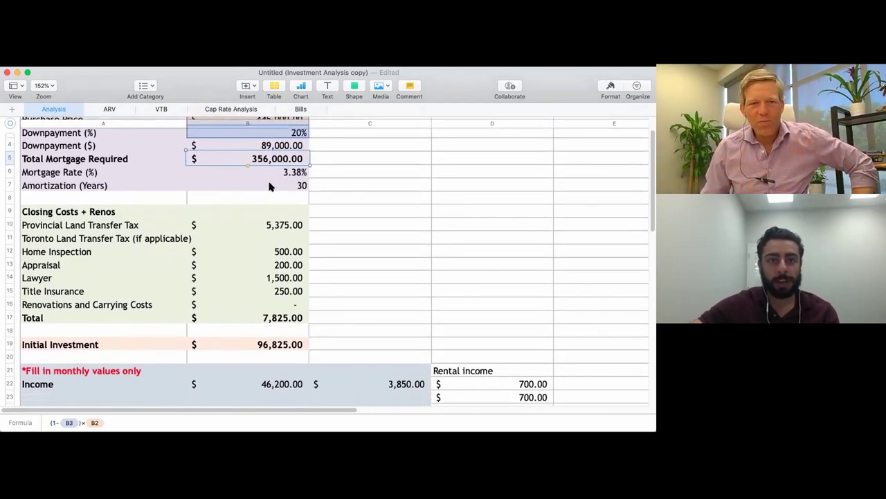
{"action": "left_click", "coordinate": [217, 172]}
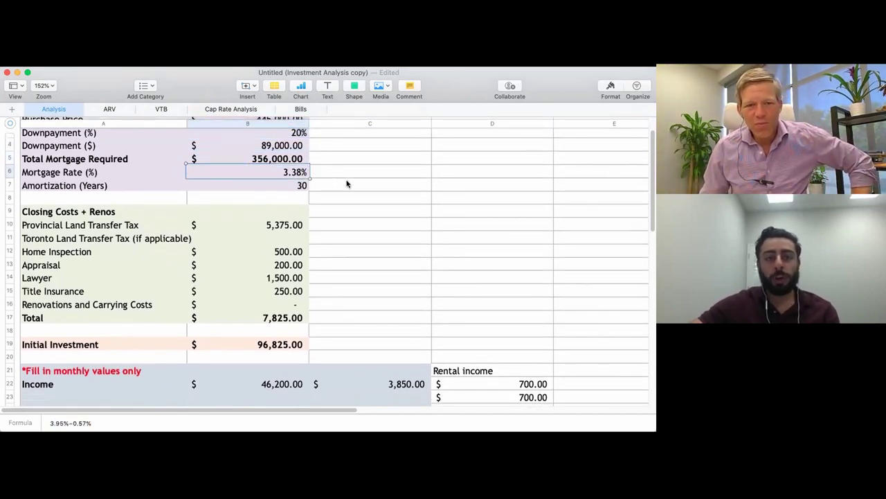
{"action": "scroll", "coordinate": [347, 185], "scroll_direction": "down", "scroll_amount": 1}
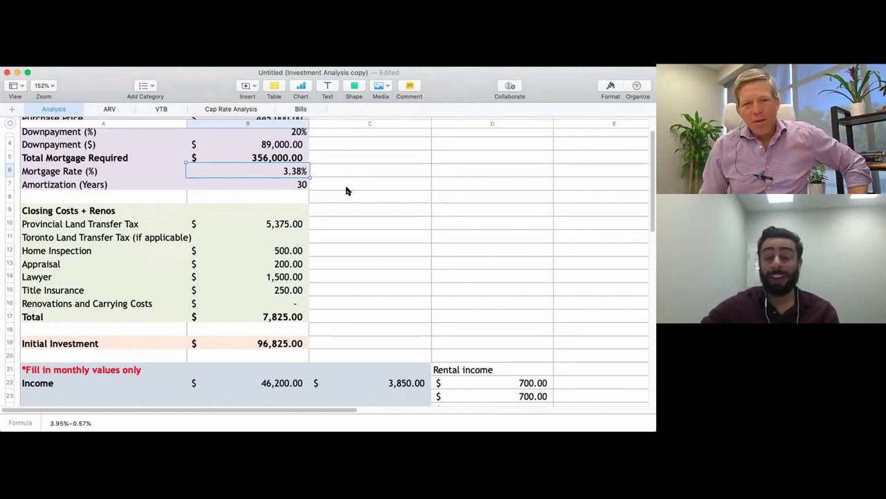
{"action": "scroll", "coordinate": [345, 196], "scroll_direction": "down", "scroll_amount": 1}
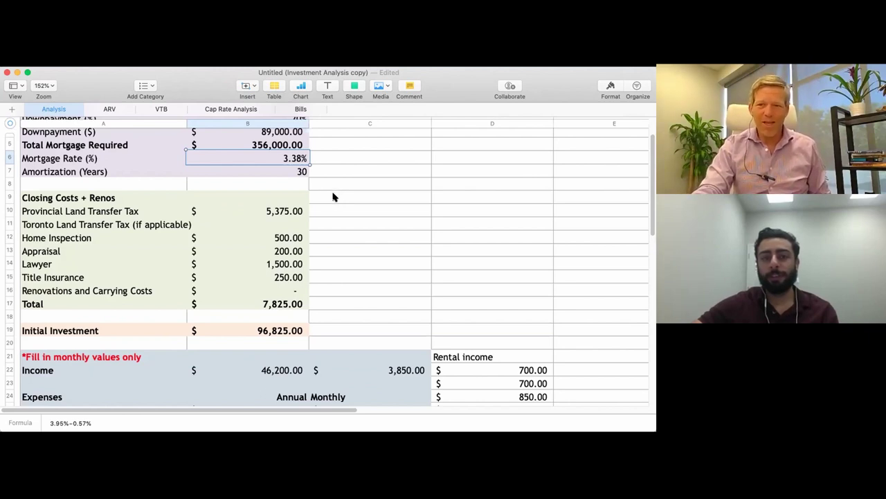
{"action": "scroll", "coordinate": [335, 197], "scroll_direction": "down", "scroll_amount": 1}
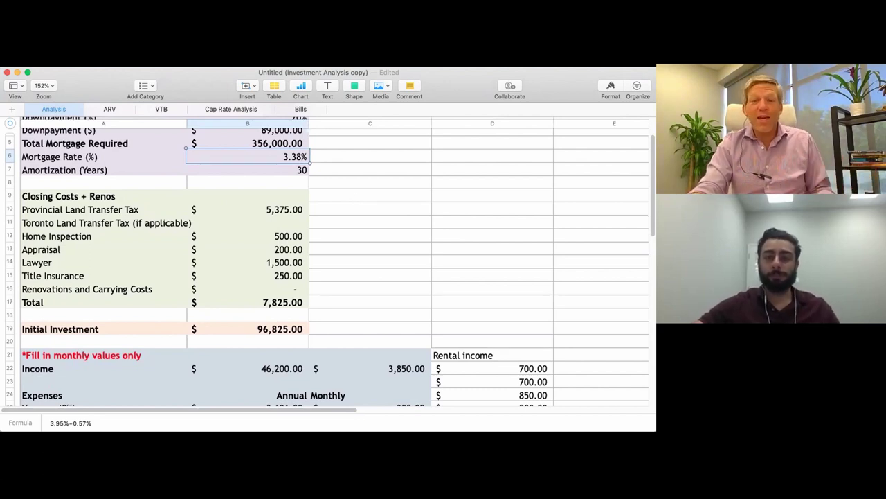
Inspect the Provincial Land Transfer Tax formula and the Initial Investment formula below the closing costs
{"action": "left_click", "coordinate": [279, 211]}
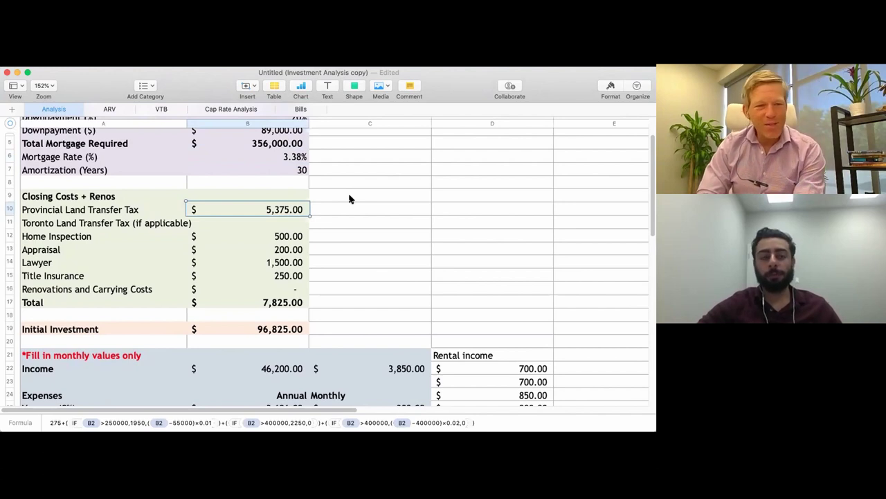
{"action": "scroll", "coordinate": [350, 199], "scroll_direction": "down", "scroll_amount": 2}
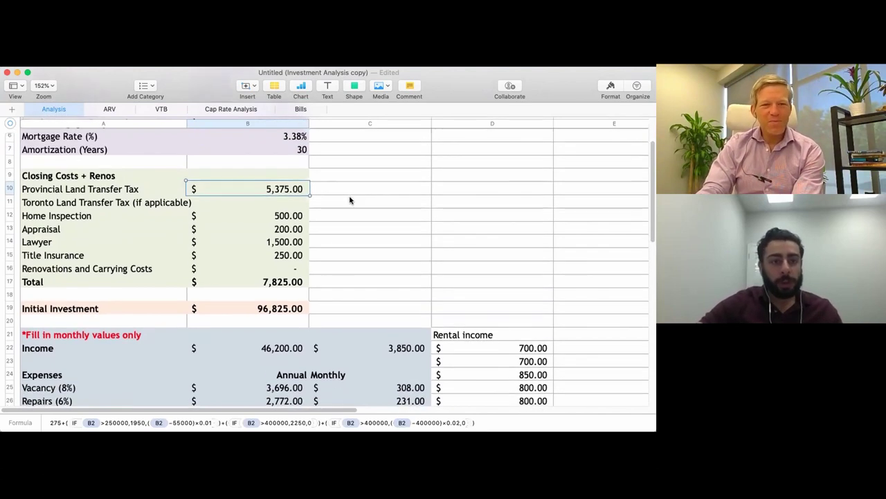
{"action": "left_click", "coordinate": [243, 282]}
{"action": "scroll", "coordinate": [358, 298], "scroll_direction": "down", "scroll_amount": 5}
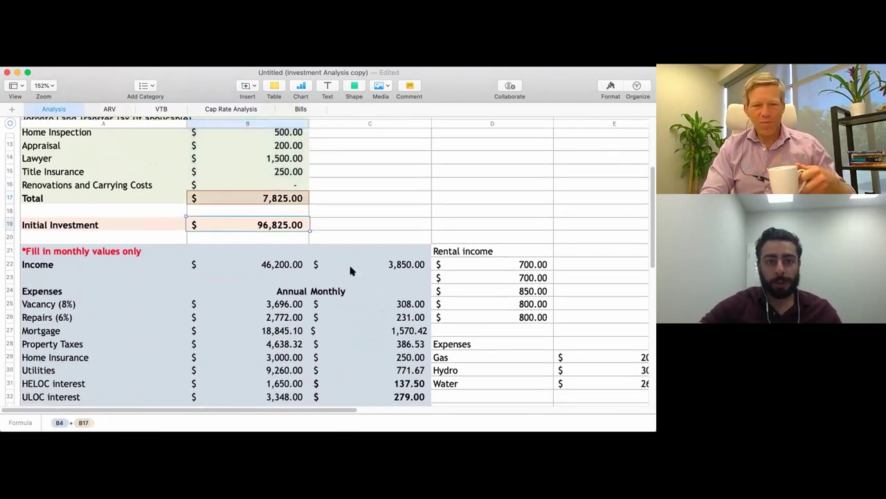
Check the monthly Income formula against the individual amounts in the Rental income list
{"action": "left_click", "coordinate": [340, 265]}
{"action": "scroll", "coordinate": [340, 266], "scroll_direction": "down", "scroll_amount": 1}
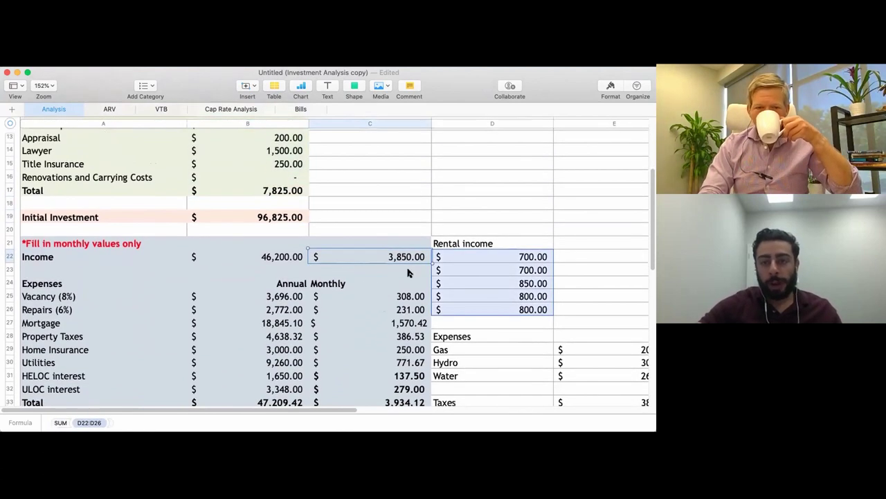
{"action": "left_click", "coordinate": [476, 260]}
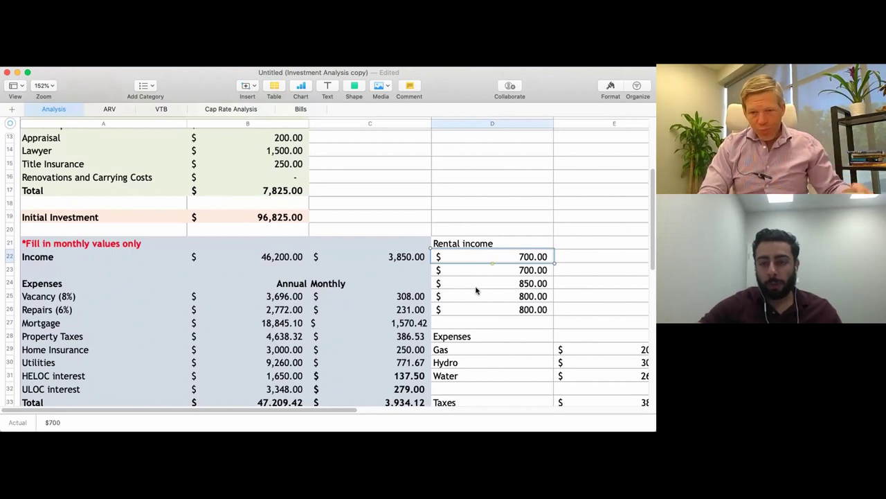
{"action": "left_click", "coordinate": [476, 290]}
{"action": "left_click", "coordinate": [399, 258]}
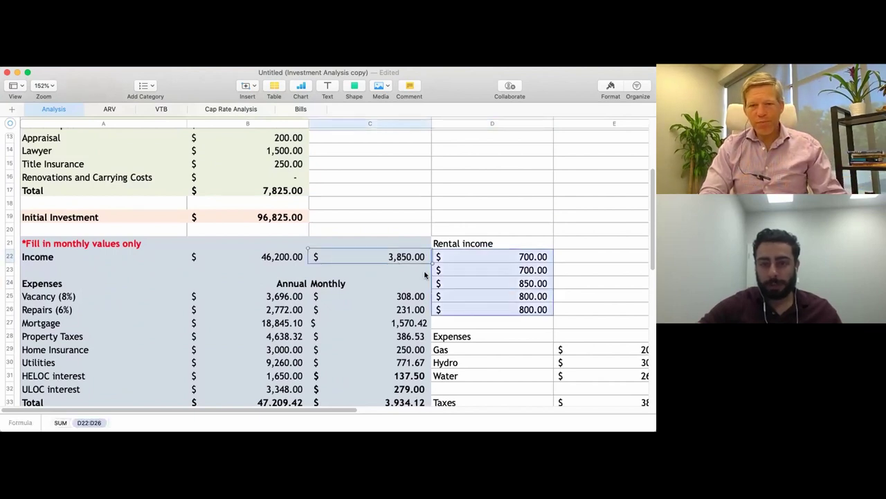
{"action": "left_click", "coordinate": [500, 262]}
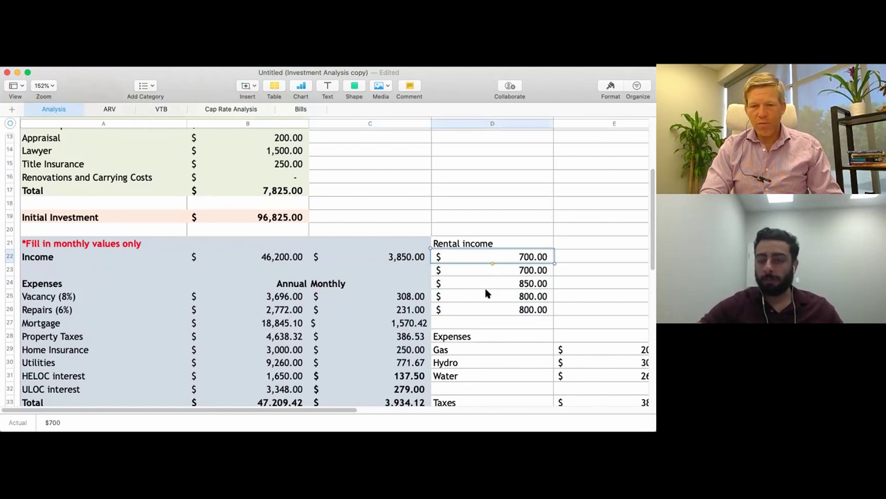
Compare the monthly Vacancy (8%) and Repairs (6%) formulas that are based on the monthly income
{"action": "double_click", "coordinate": [358, 293]}
{"action": "scroll", "coordinate": [358, 294], "scroll_direction": "down", "scroll_amount": 2}
{"action": "scroll", "coordinate": [358, 296], "scroll_direction": "up", "scroll_amount": 2}
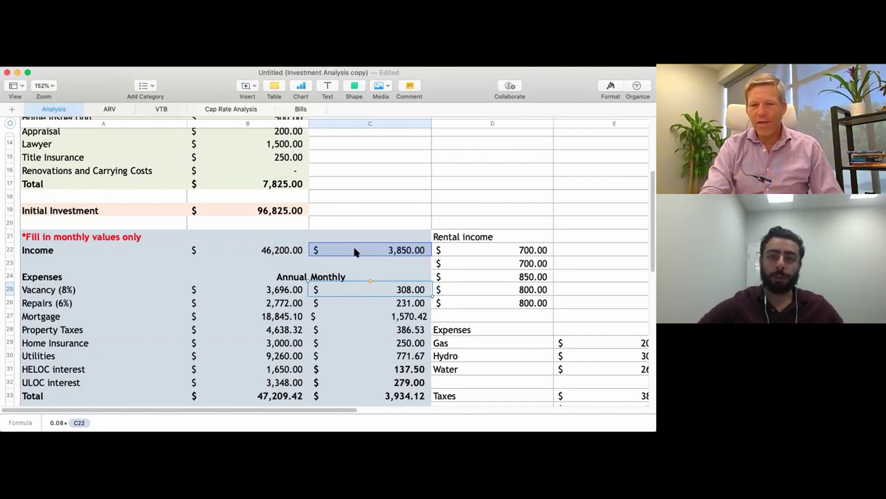
{"action": "scroll", "coordinate": [355, 252], "scroll_direction": "down", "scroll_amount": 3}
{"action": "left_click", "coordinate": [359, 269]}
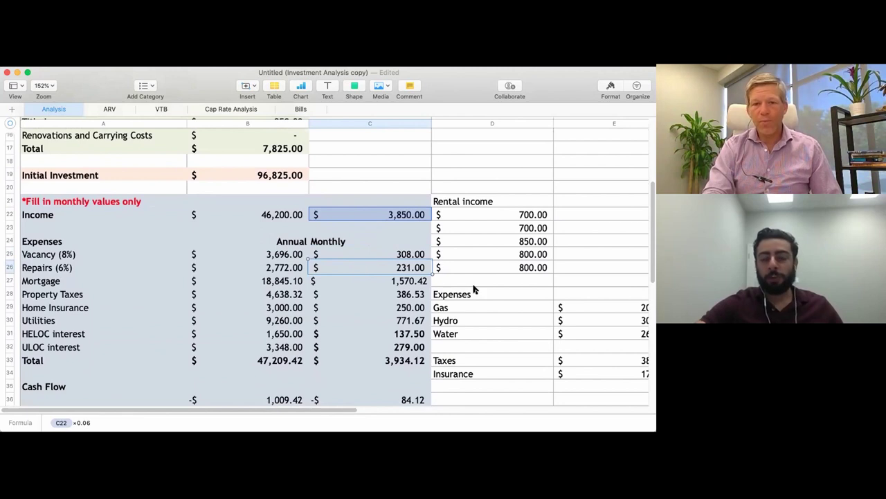
{"action": "key", "text": "Up"}
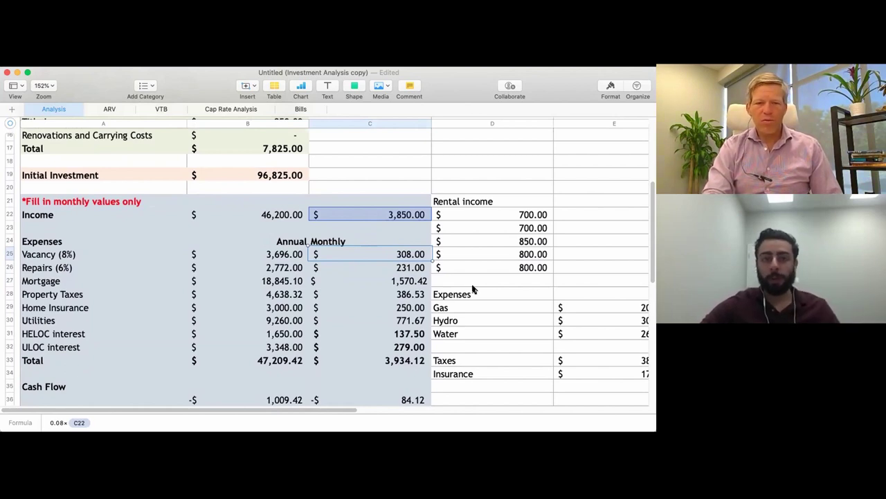
{"action": "key", "text": "Down"}
{"action": "key", "text": "Up"}
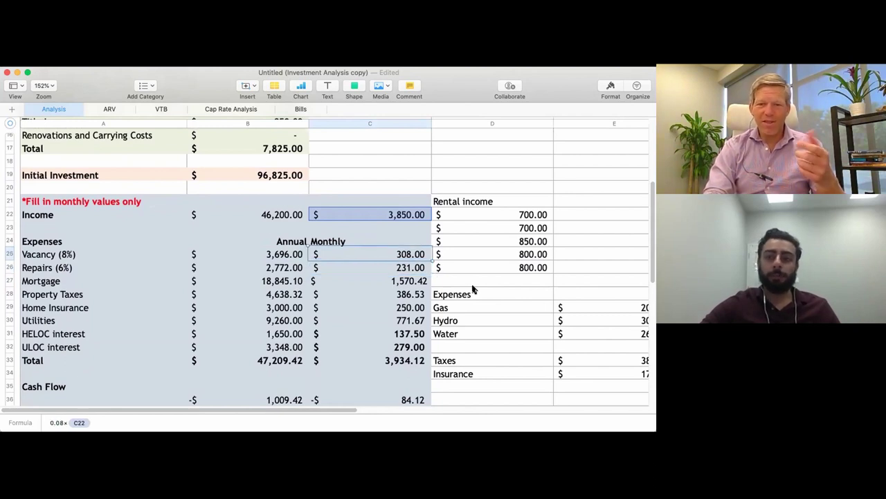
{"action": "key", "text": "Down"}
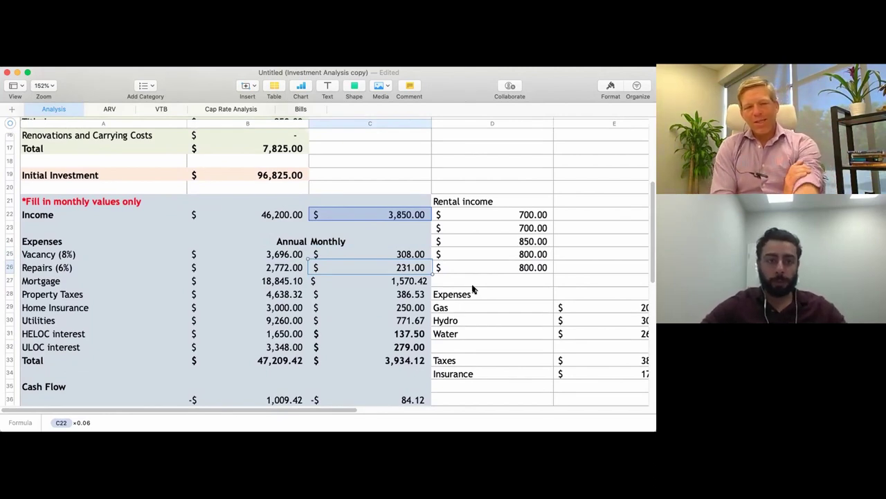
Go through the monthly Mortgage, Property Taxes, Home Insurance and Utilities cells and their formulas
{"action": "key", "text": "Down"}
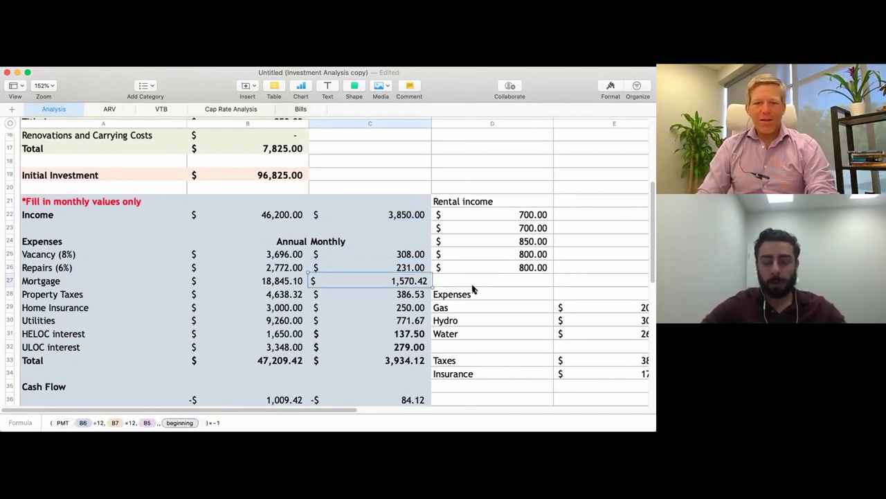
{"action": "key", "text": "Down"}
{"action": "key", "text": "Down"}
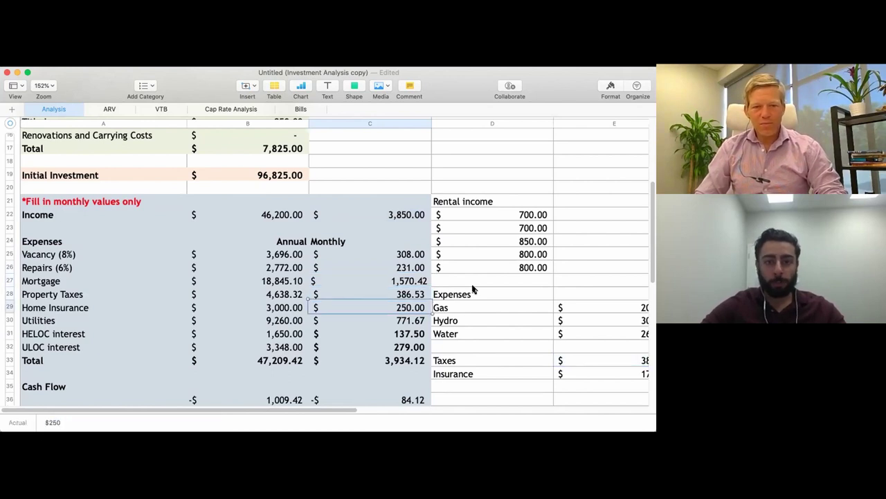
{"action": "scroll", "coordinate": [390, 347], "scroll_direction": "down", "scroll_amount": 3}
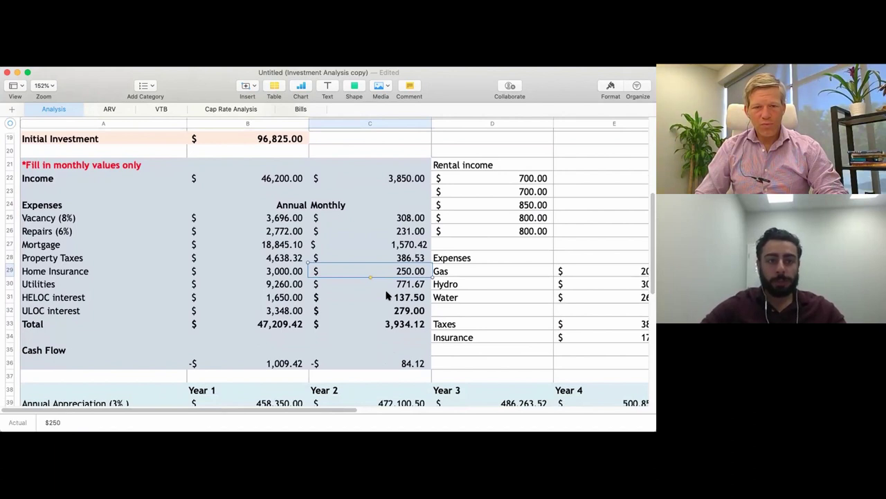
{"action": "key", "text": "Down"}
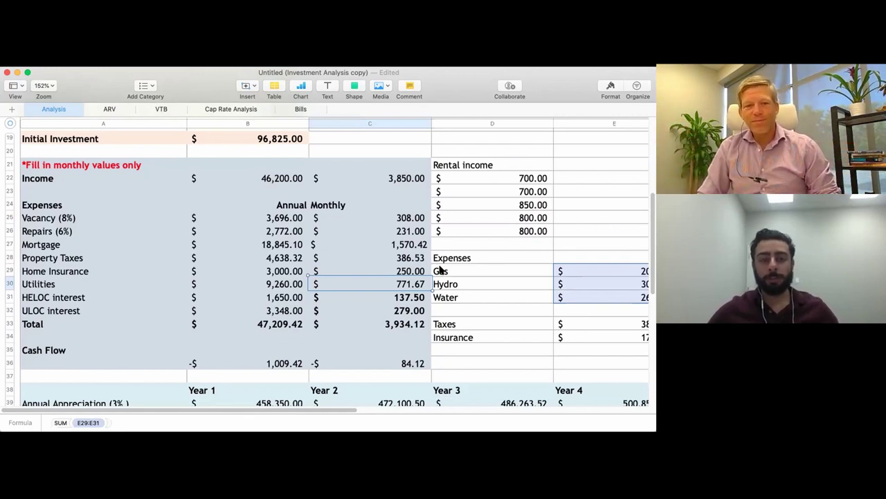
Examine the HELOC interest formulas for the monthly and annual amounts, and the monthly ULOC interest formula
{"action": "key", "text": "Return"}
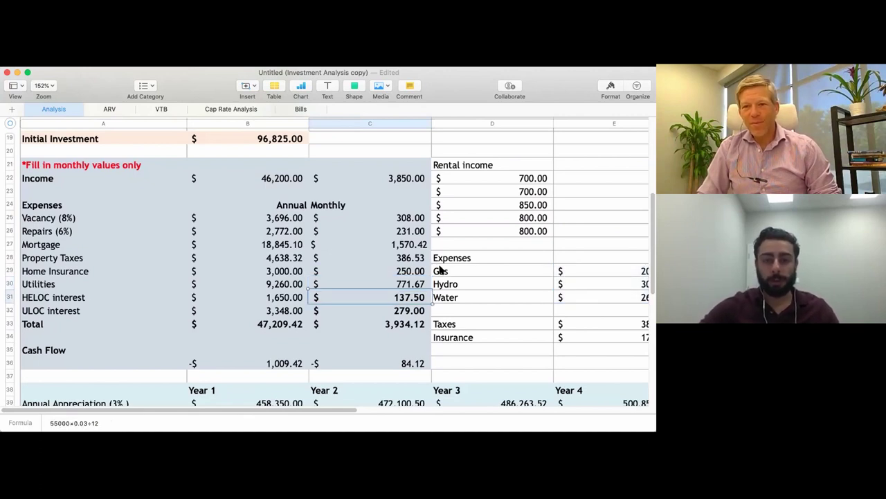
{"action": "key", "text": "shift+Left"}
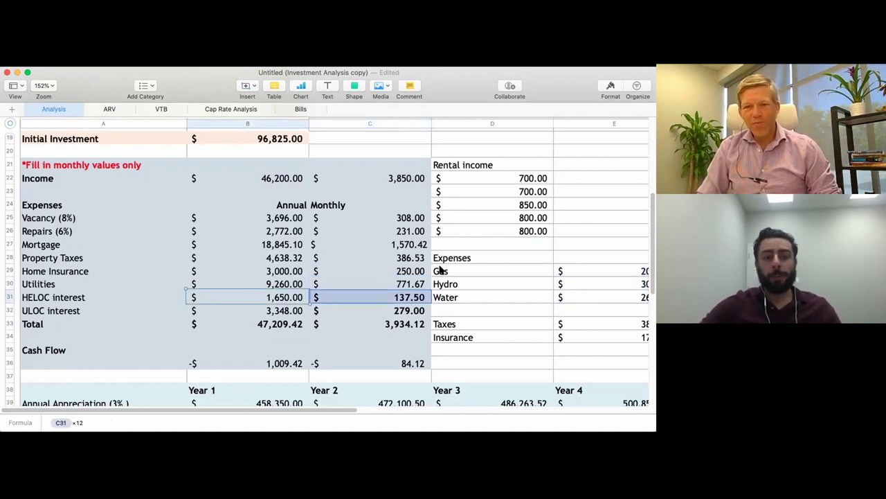
{"action": "key", "text": "shift+Right"}
{"action": "key", "text": "shift+Right"}
{"action": "key", "text": "shift+Left"}
{"action": "key", "text": "Down"}
{"action": "key", "text": "shift+Up"}
{"action": "key", "text": "shift+Up"}
{"action": "key", "text": "shift+Up"}
{"action": "key", "text": "shift+Up"}
{"action": "key", "text": "shift+Up"}
{"action": "key", "text": "shift+Up"}
{"action": "key", "text": "shift+Up"}
{"action": "key", "text": "shift+Down"}
{"action": "key", "text": "shift+Down"}
{"action": "key", "text": "shift+Down"}
{"action": "key", "text": "shift+Down"}
{"action": "key", "text": "shift+Down"}
{"action": "key", "text": "shift+Down"}
{"action": "key", "text": "shift+Down"}
{"action": "key", "text": "Up"}
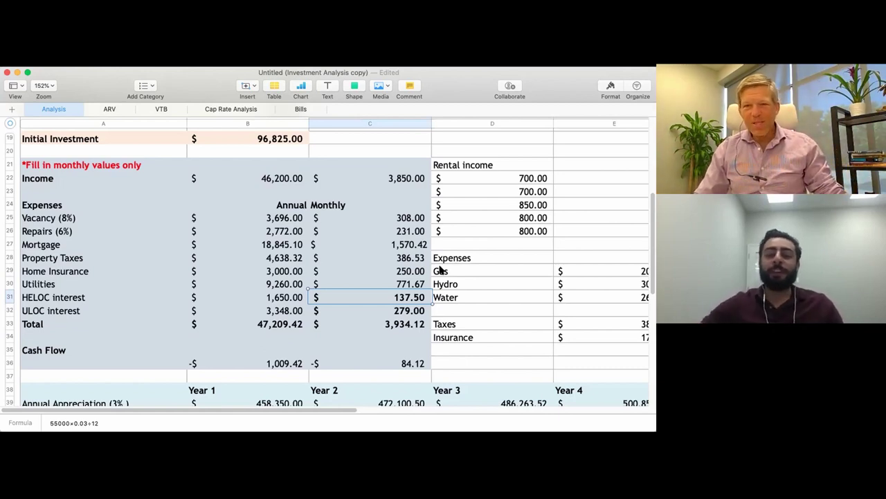
{"action": "key", "text": "Down"}
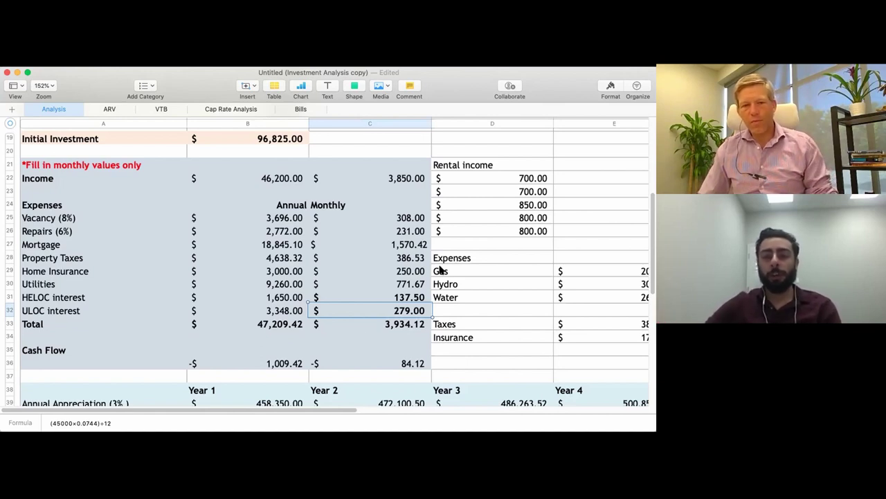
Inspect the monthly expenses Total formula and the monthly Cash Flow formula
{"action": "key", "text": "Down"}
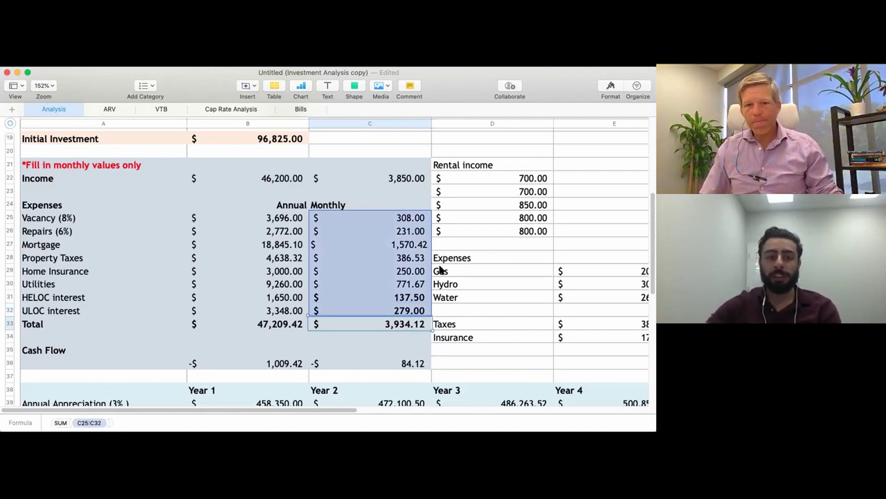
{"action": "key", "text": "Down"}
{"action": "key", "text": "Down"}
{"action": "key", "text": "Down"}
{"action": "key", "text": "Up"}
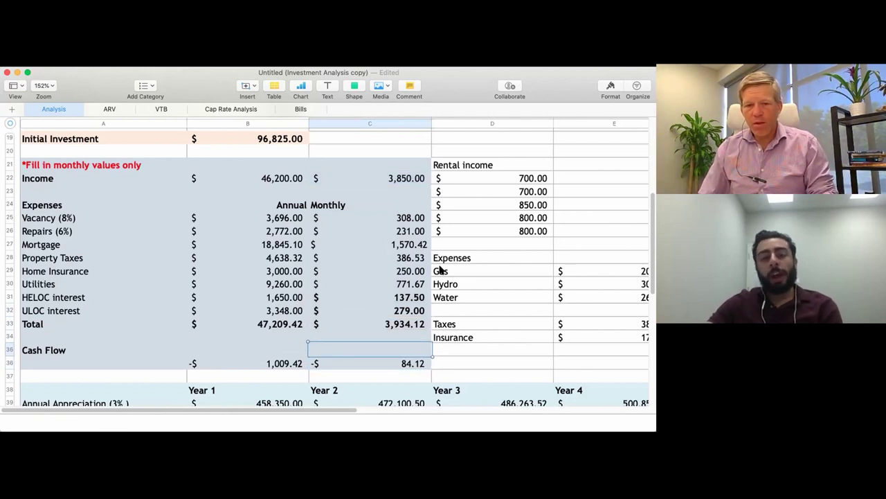
{"action": "key", "text": "Left"}
{"action": "key", "text": "Left"}
{"action": "key", "text": "Up"}
{"action": "key", "text": "Right"}
{"action": "key", "text": "Up"}
{"action": "key", "text": "Right"}
{"action": "key", "text": "Down"}
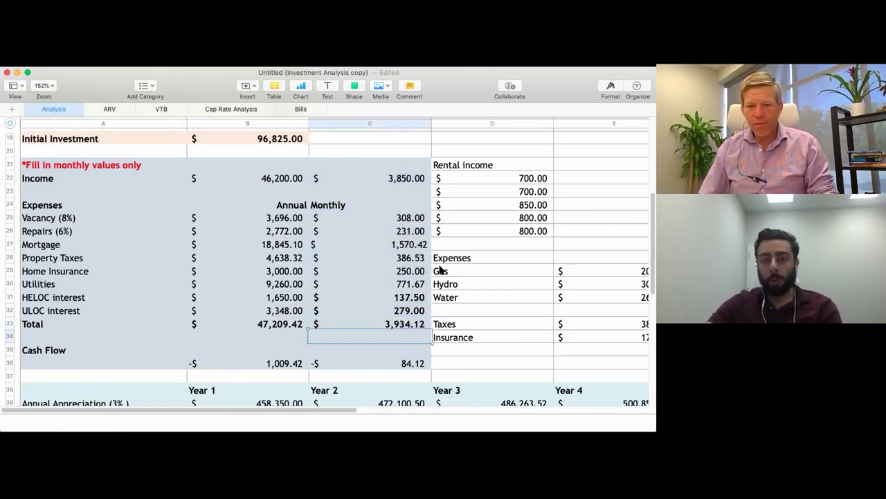
{"action": "key", "text": "Down"}
{"action": "key", "text": "Down"}
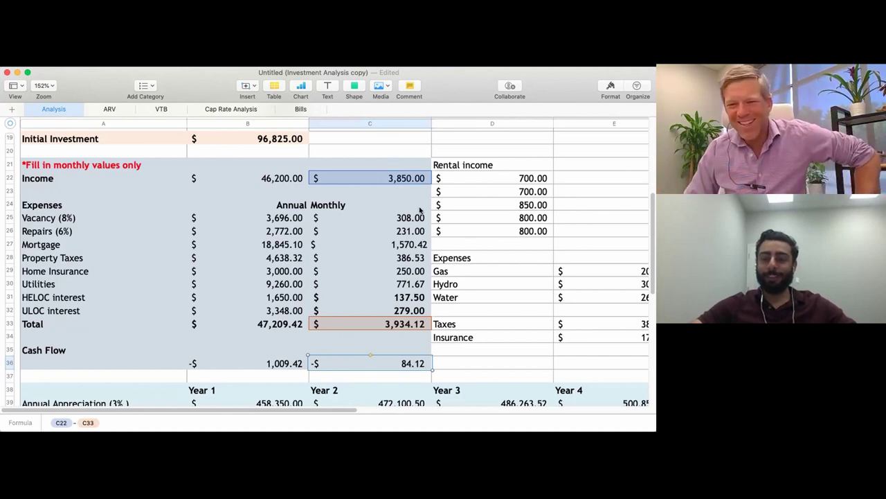
View the yearly projection of appreciation, mortgage paydown, net cash flow and ROI below the Cash Flow section
{"action": "scroll", "coordinate": [423, 214], "scroll_direction": "down", "scroll_amount": 1}
{"action": "scroll", "coordinate": [430, 214], "scroll_direction": "down", "scroll_amount": 5}
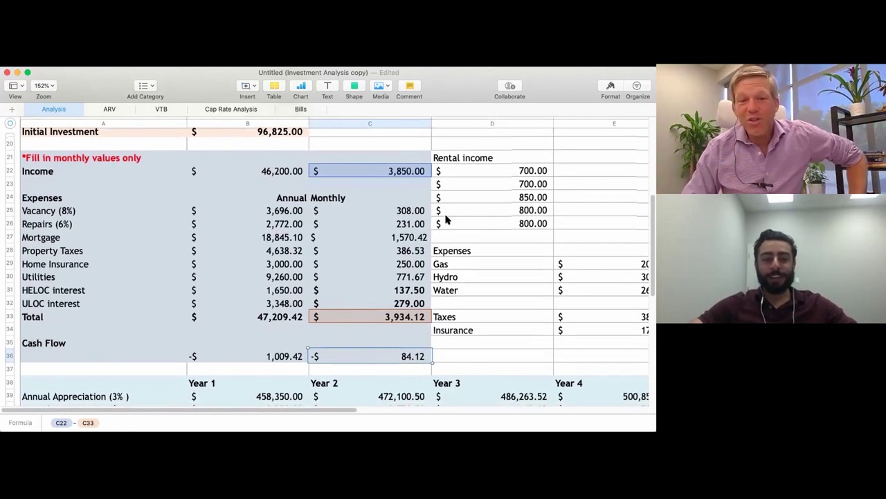
{"action": "scroll", "coordinate": [315, 290], "scroll_direction": "down", "scroll_amount": 3}
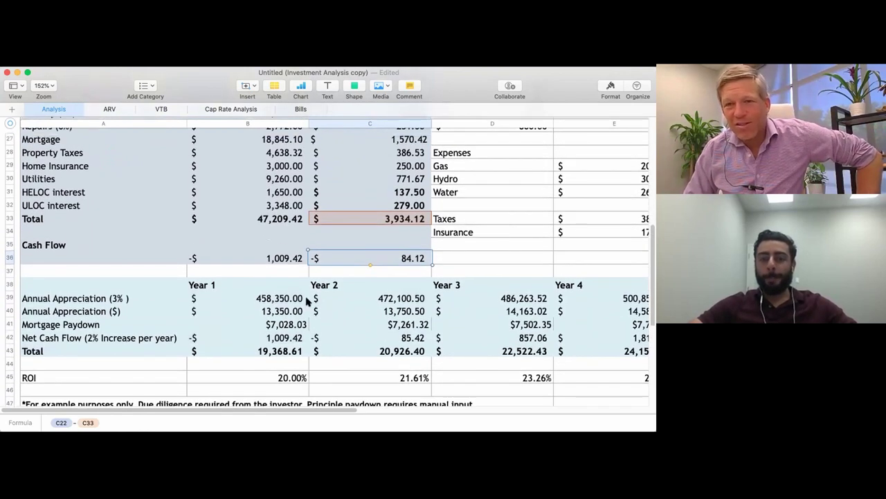
Open the ARV sheet and inspect the ARV amount in its purchase section
{"action": "left_click", "coordinate": [110, 109]}
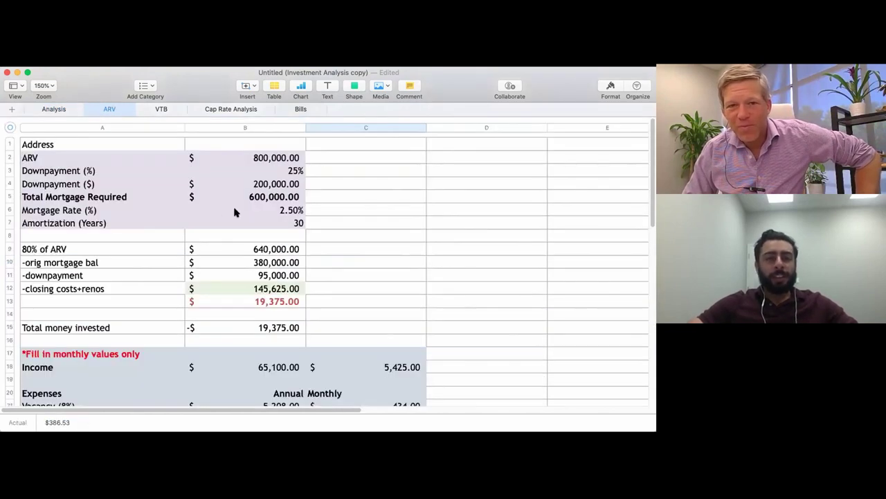
{"action": "left_click", "coordinate": [238, 160]}
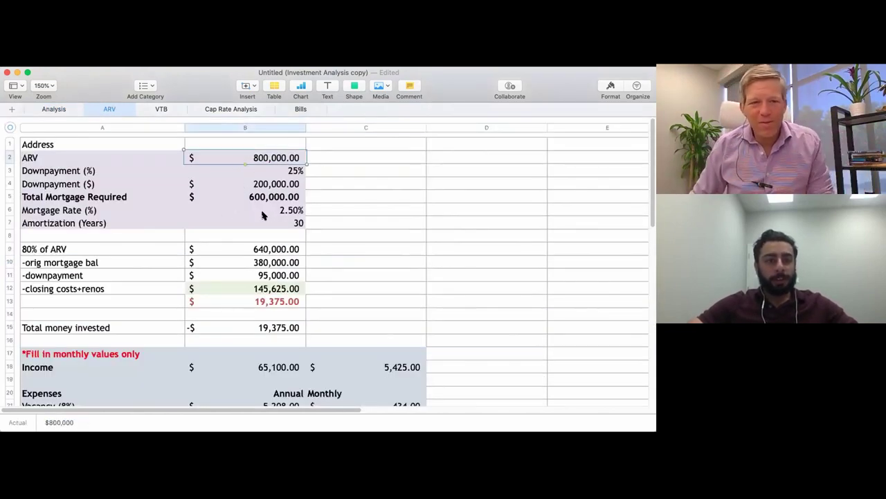
Inspect the Amortization (Years) value and the 80% of ARV formula with its label on the ARV sheet
{"action": "left_click", "coordinate": [263, 226]}
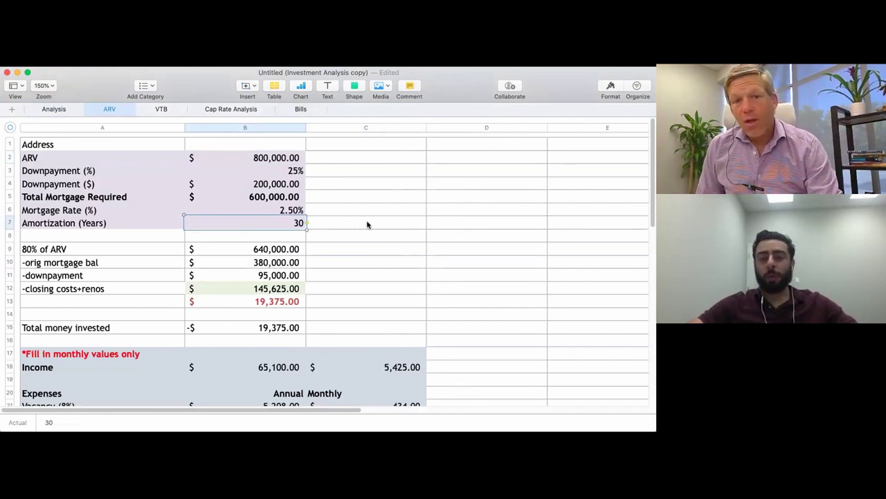
{"action": "scroll", "coordinate": [335, 273], "scroll_direction": "down", "scroll_amount": 1}
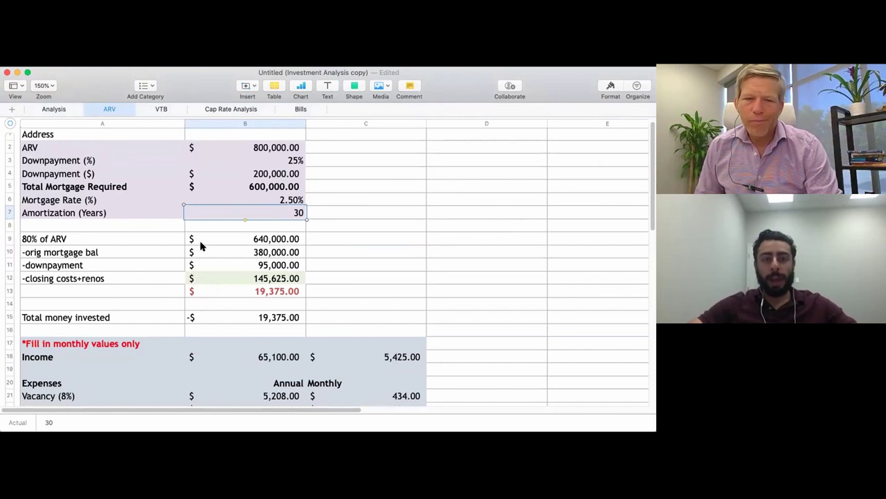
{"action": "double_click", "coordinate": [245, 243]}
{"action": "scroll", "coordinate": [257, 254], "scroll_direction": "up", "scroll_amount": 1}
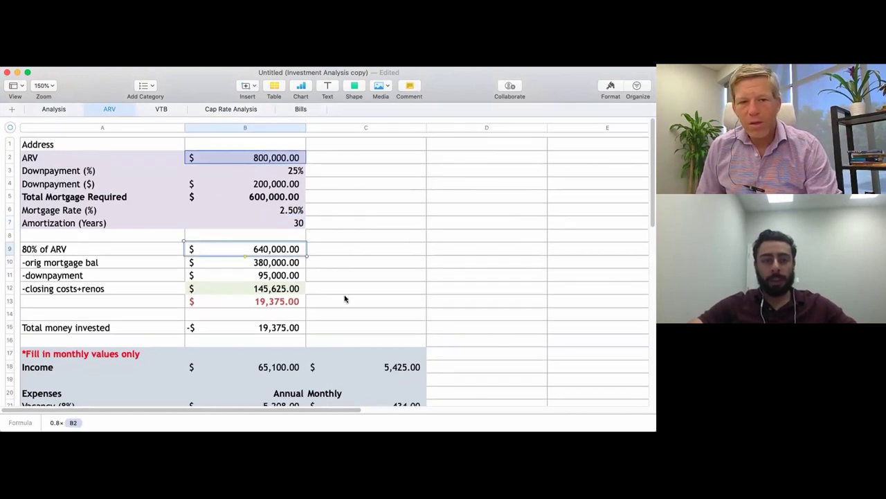
{"action": "left_click", "coordinate": [67, 254]}
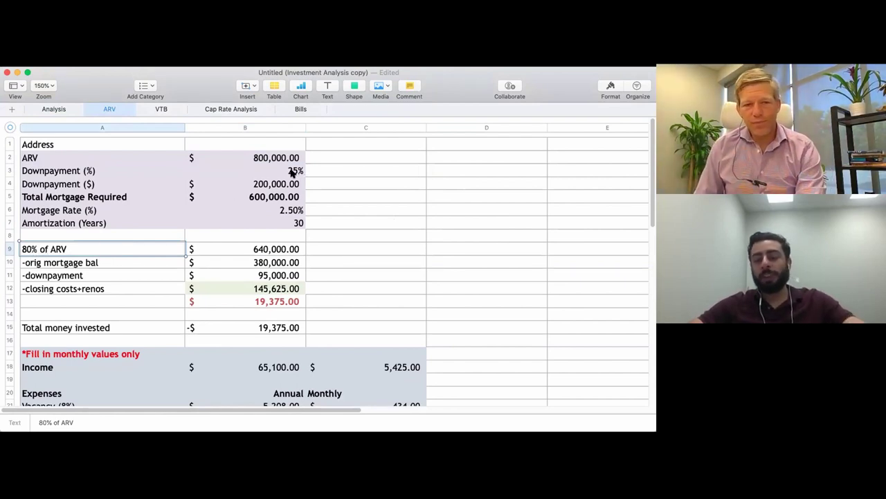
Check the formulas for Total money invested and Total Mortgage Required, along with the ARV amount
{"action": "scroll", "coordinate": [277, 264], "scroll_direction": "down", "scroll_amount": 1}
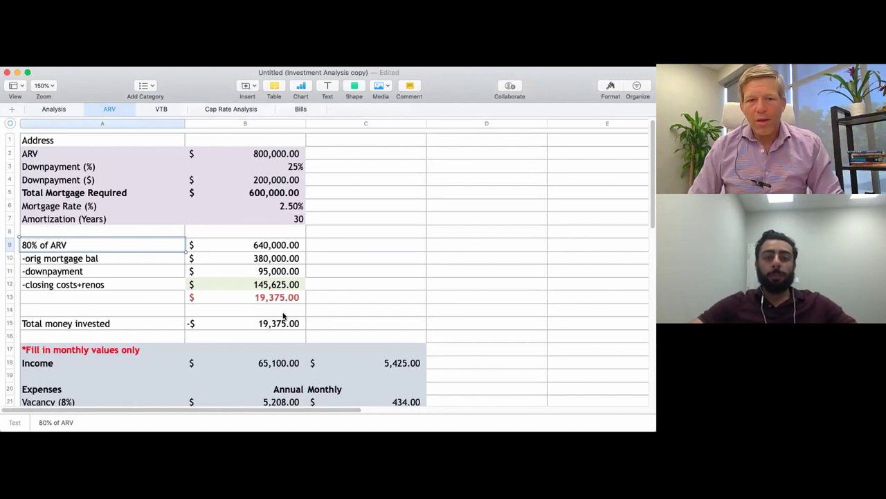
{"action": "left_click", "coordinate": [234, 323]}
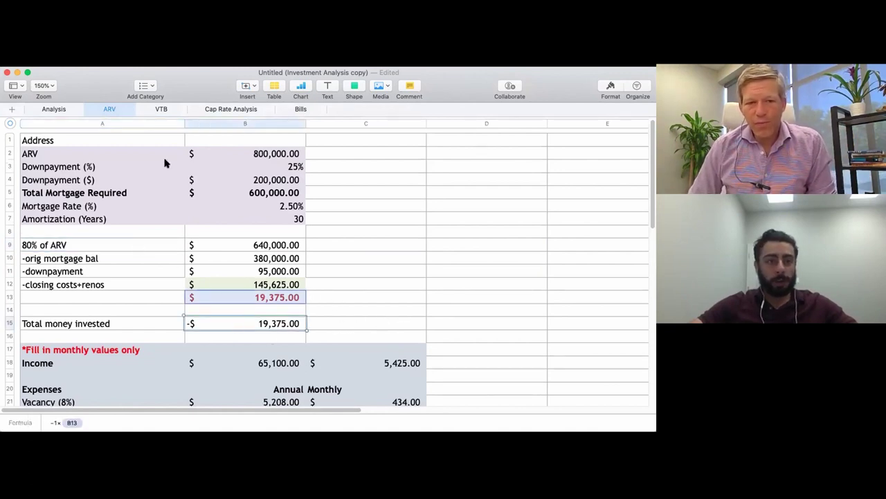
{"action": "left_click", "coordinate": [229, 194]}
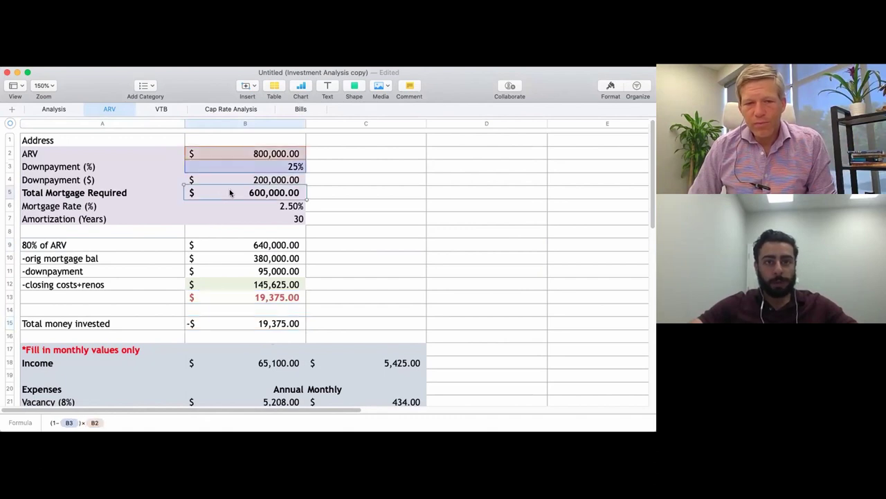
{"action": "left_click", "coordinate": [274, 160]}
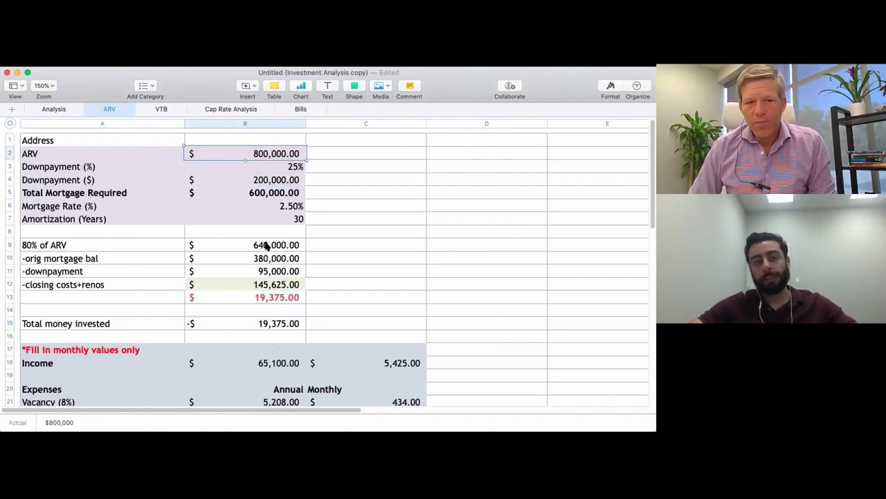
Review the original mortgage balance, downpayment and closing costs+renos deductions, and the resulting Total money invested formula
{"action": "left_click", "coordinate": [262, 259]}
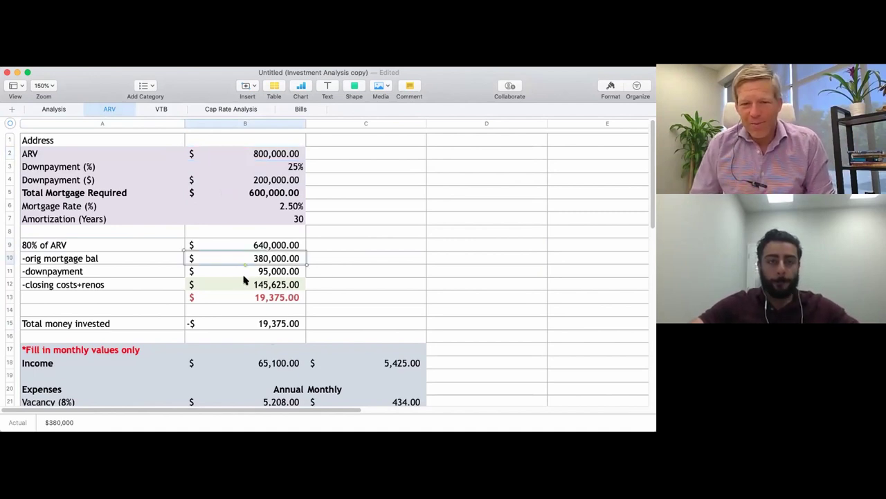
{"action": "left_click", "coordinate": [244, 275]}
{"action": "scroll", "coordinate": [306, 288], "scroll_direction": "down", "scroll_amount": 1}
{"action": "left_click", "coordinate": [274, 279]}
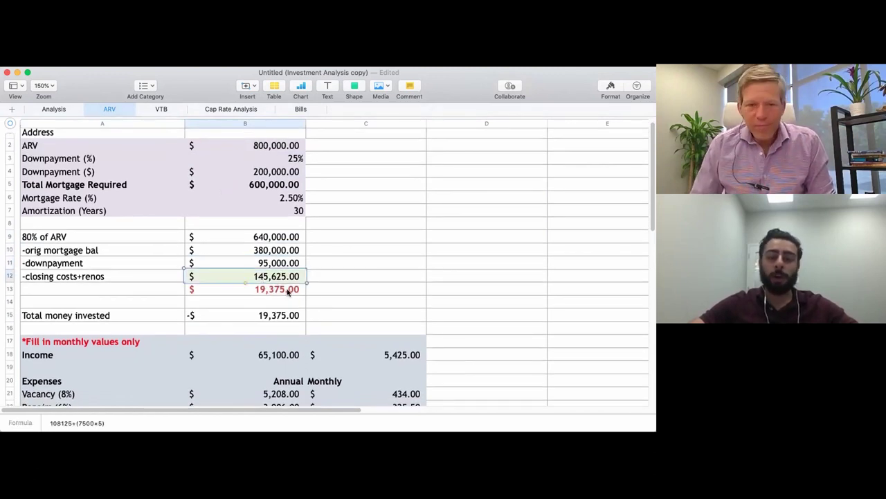
{"action": "scroll", "coordinate": [288, 291], "scroll_direction": "down", "scroll_amount": 1}
{"action": "left_click", "coordinate": [234, 302]}
Inspect the monthly Cash Flow and Vacancy (8%) formulas in the ARV sheet's income and expenses section
{"action": "scroll", "coordinate": [320, 309], "scroll_direction": "down", "scroll_amount": 1}
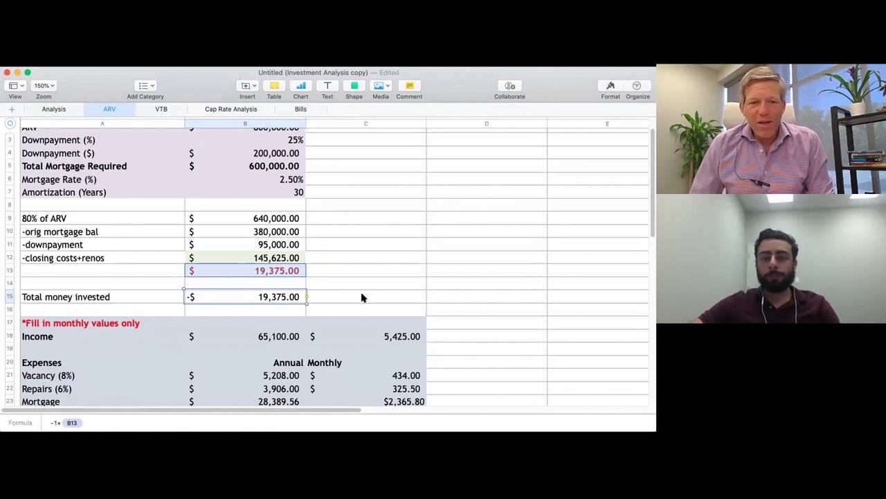
{"action": "scroll", "coordinate": [364, 295], "scroll_direction": "down", "scroll_amount": 1}
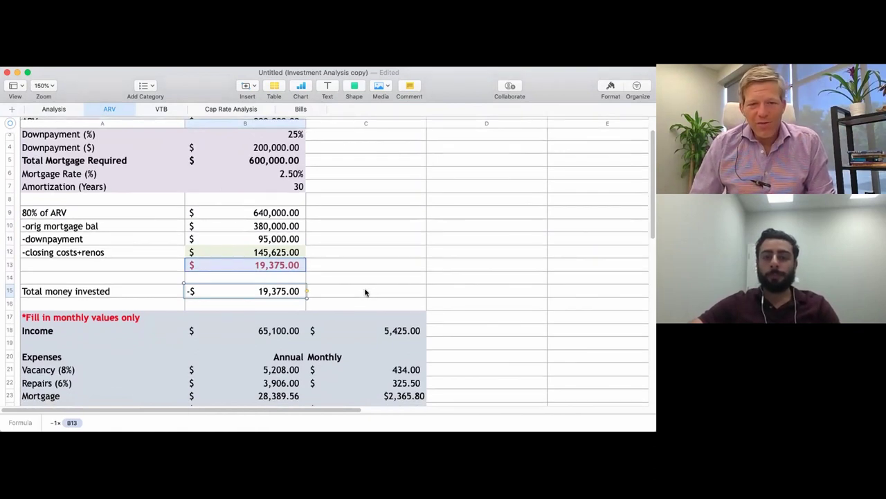
{"action": "scroll", "coordinate": [365, 292], "scroll_direction": "down", "scroll_amount": 5}
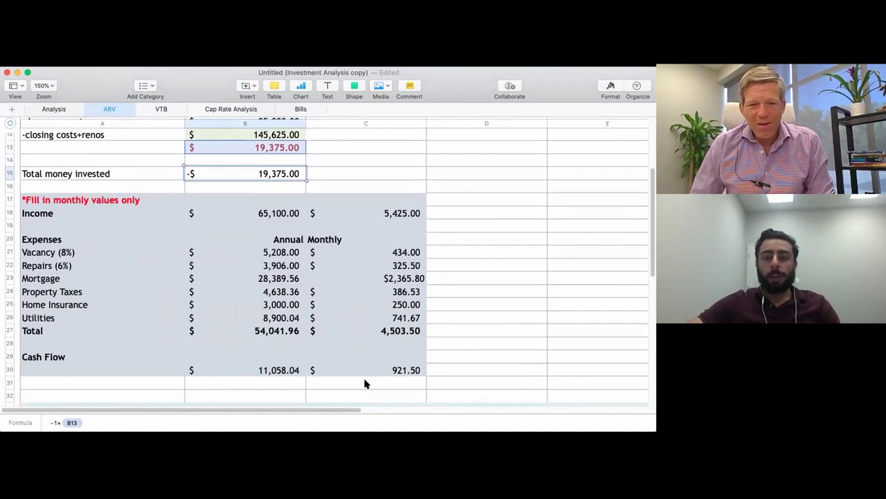
{"action": "left_click", "coordinate": [367, 373]}
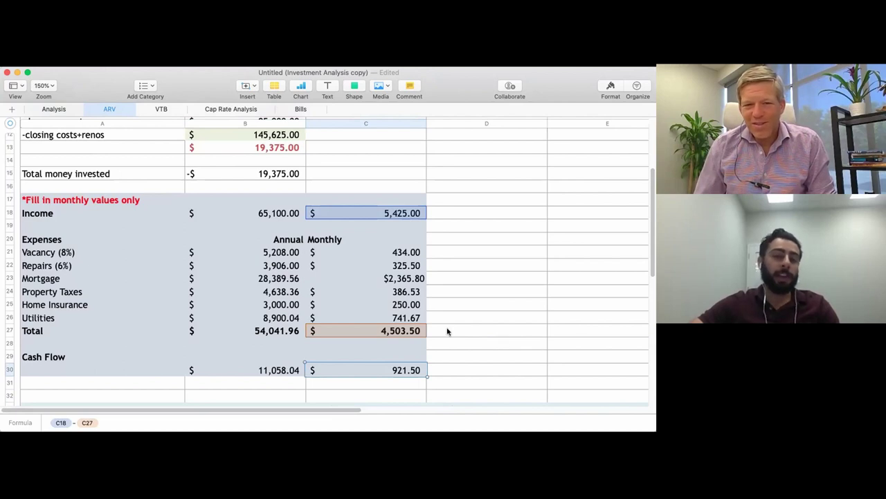
{"action": "left_click", "coordinate": [383, 252]}
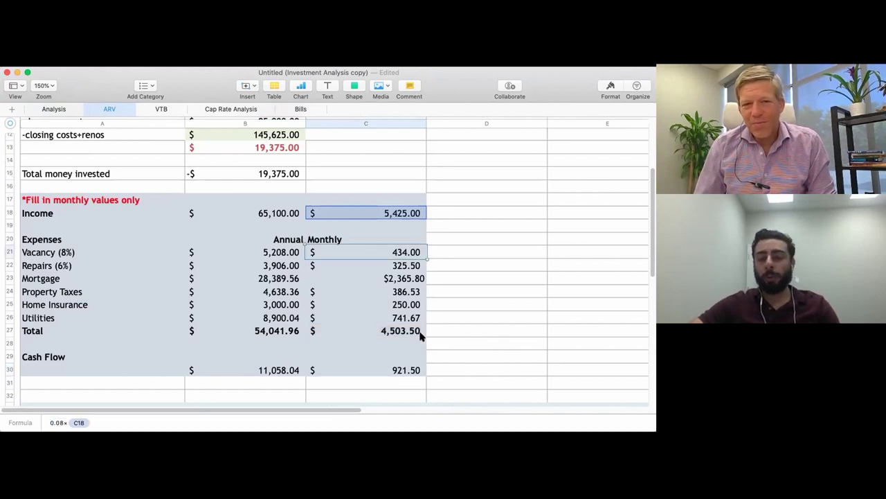
{"action": "left_click", "coordinate": [351, 370]}
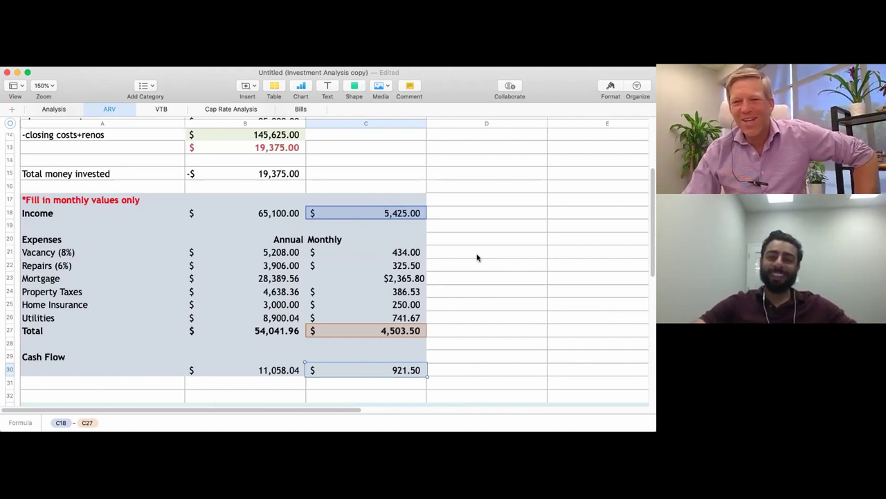
{"action": "scroll", "coordinate": [454, 253], "scroll_direction": "up", "scroll_amount": 3}
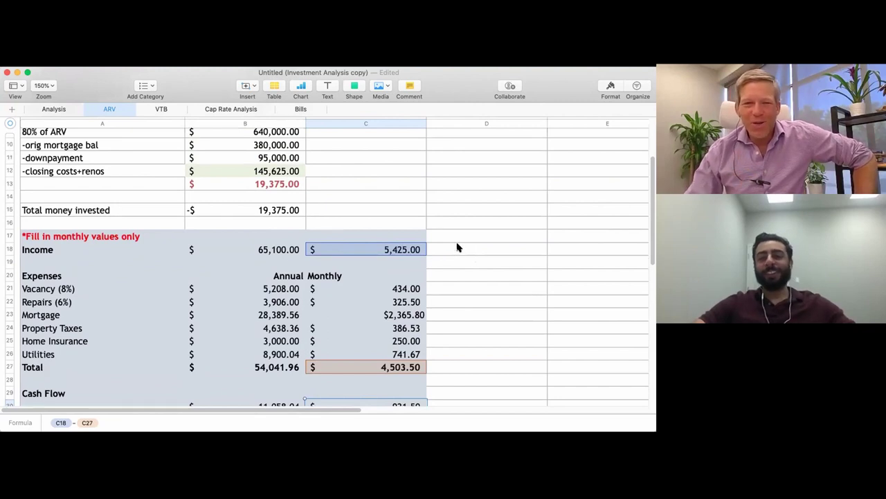